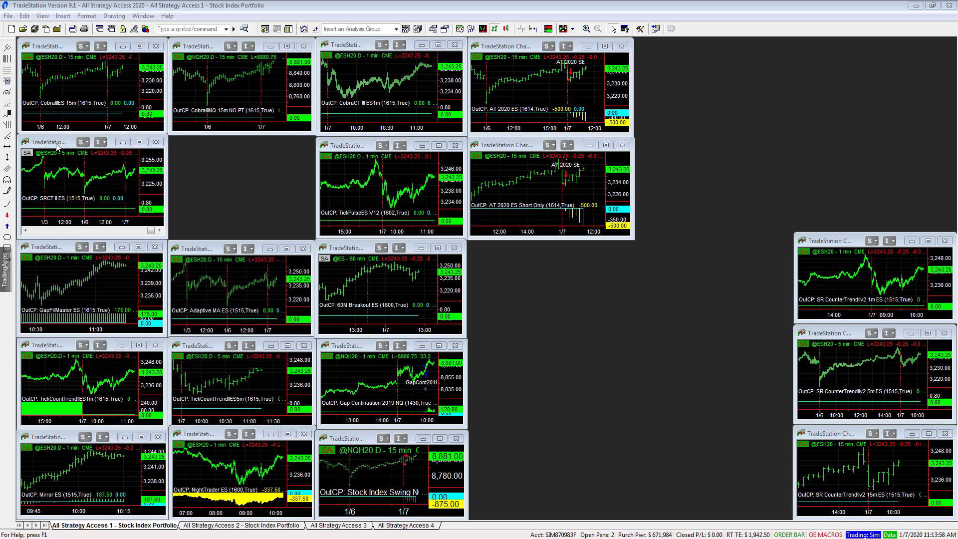
# Briefly maximize the SRCT II ES chart, then open its strategy settings listing CAPSTONE: SR CounterTrend II
pyautogui.doubleClick(52, 144)
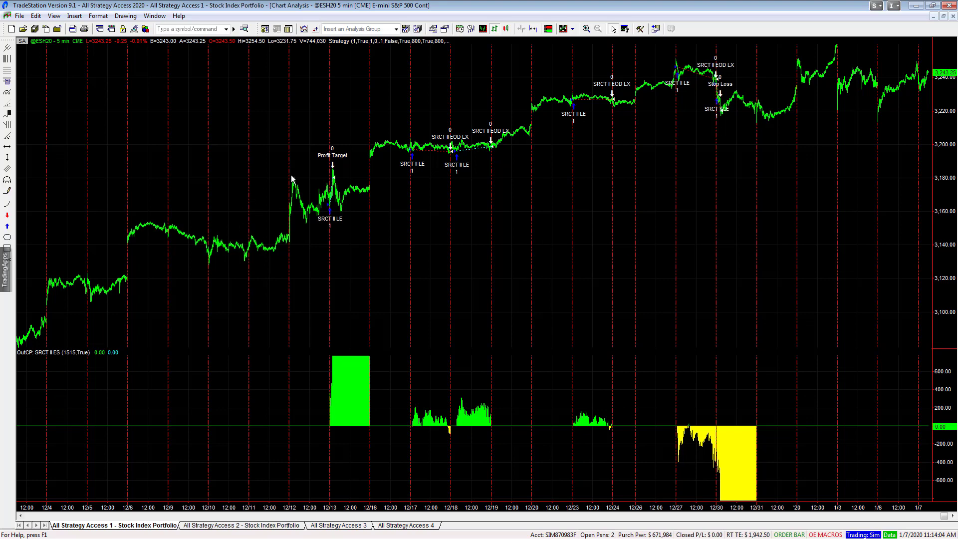
pyautogui.click(943, 16)
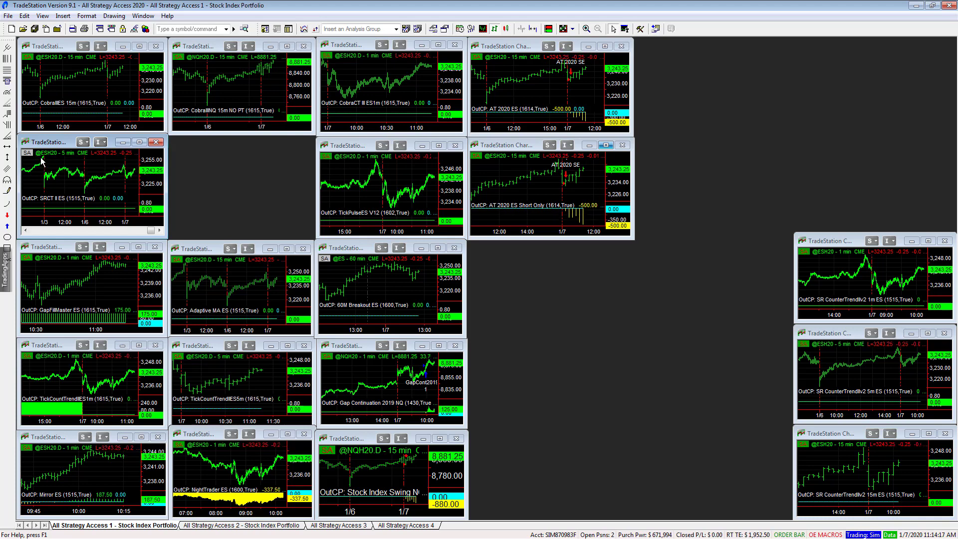
pyautogui.click(88, 16)
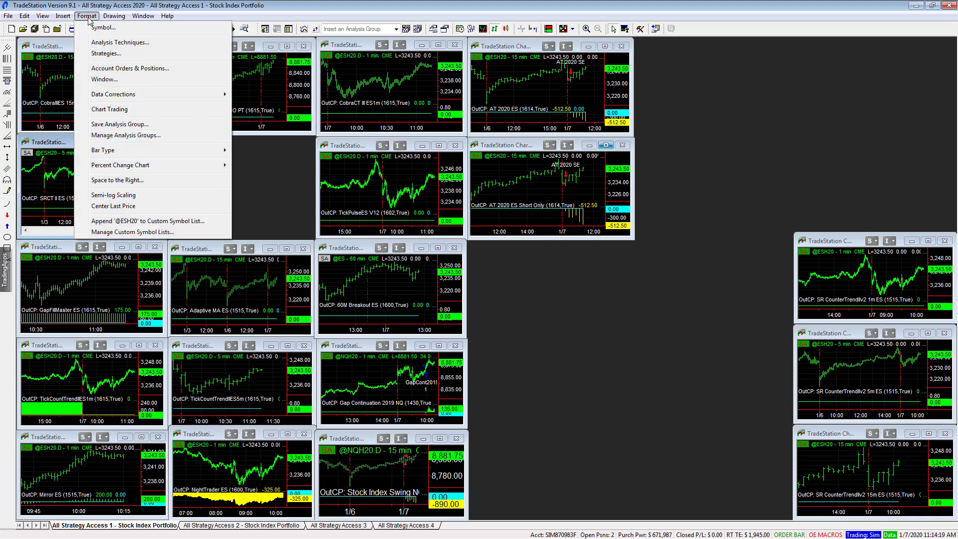
pyautogui.click(40, 181)
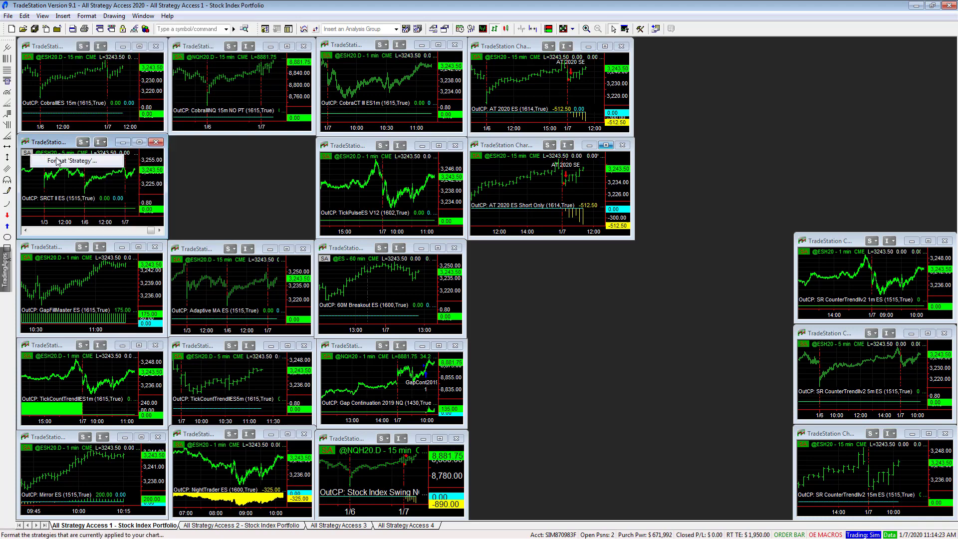
pyautogui.click(46, 160)
pyautogui.moveTo(401, 191); pyautogui.dragTo(262, 139)
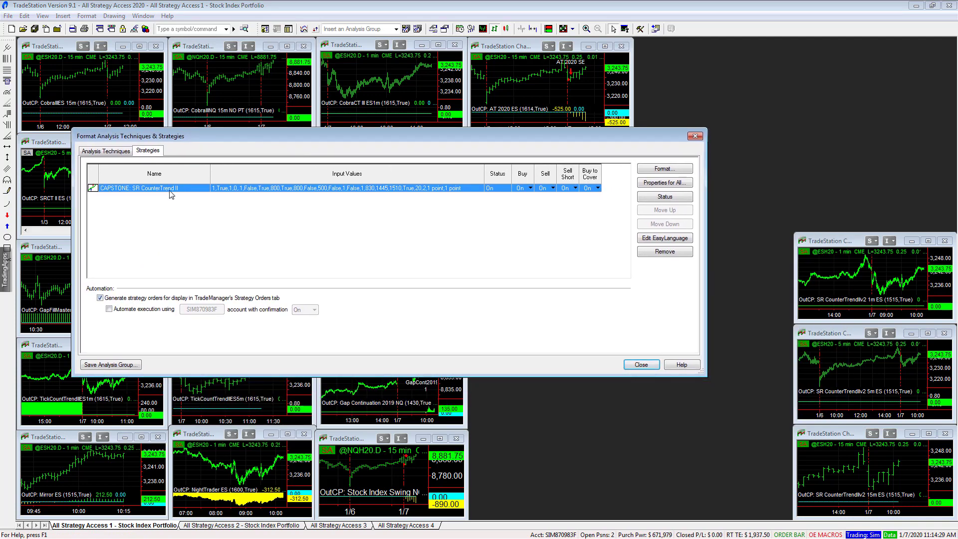
pyautogui.click(107, 150)
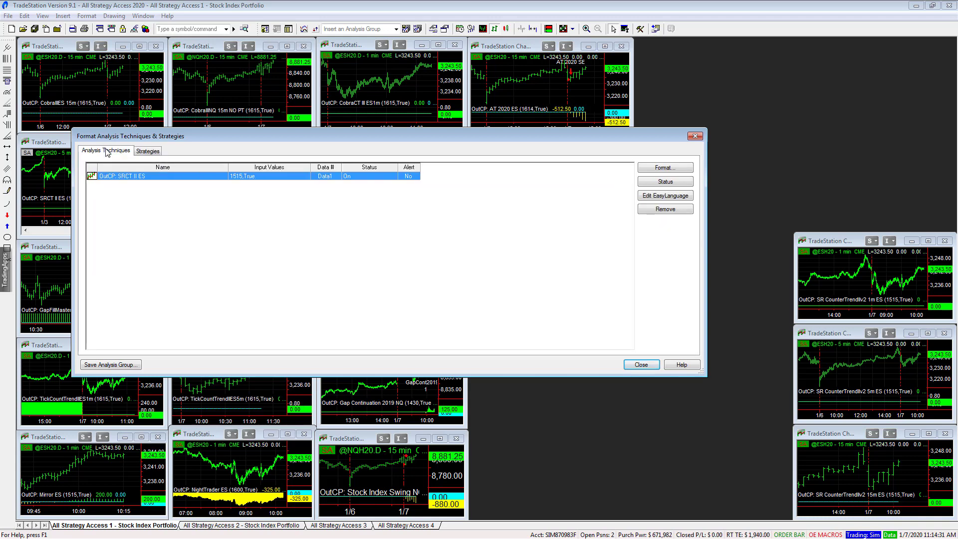
pyautogui.click(154, 152)
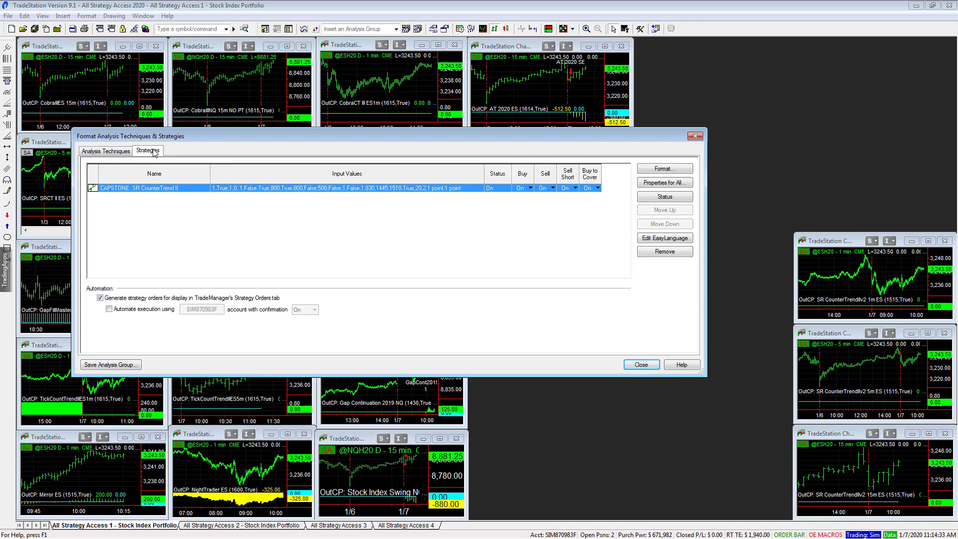
# Enable automated execution for SR CounterTrend II, accepting the agreement, with order confirmation Off
pyautogui.click(133, 310)
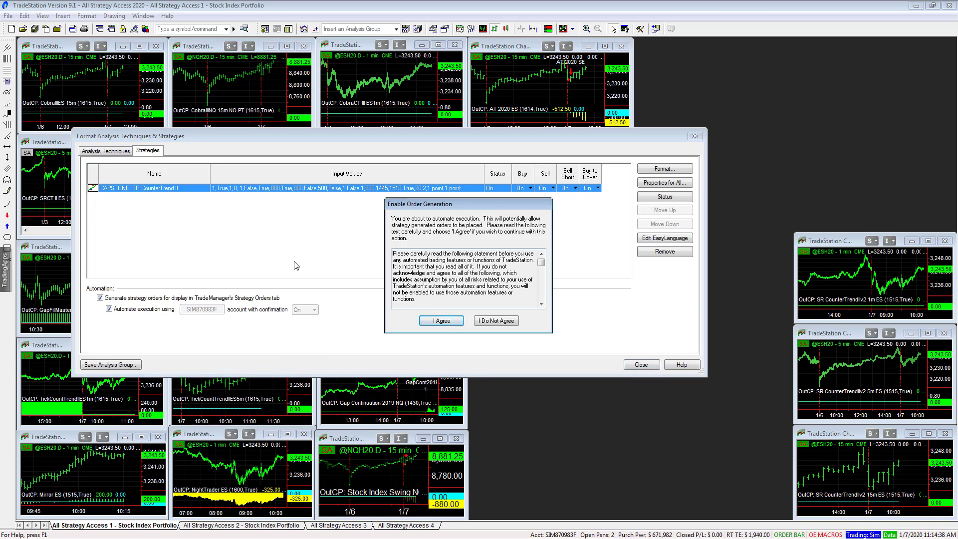
pyautogui.moveTo(412, 202); pyautogui.dragTo(342, 160)
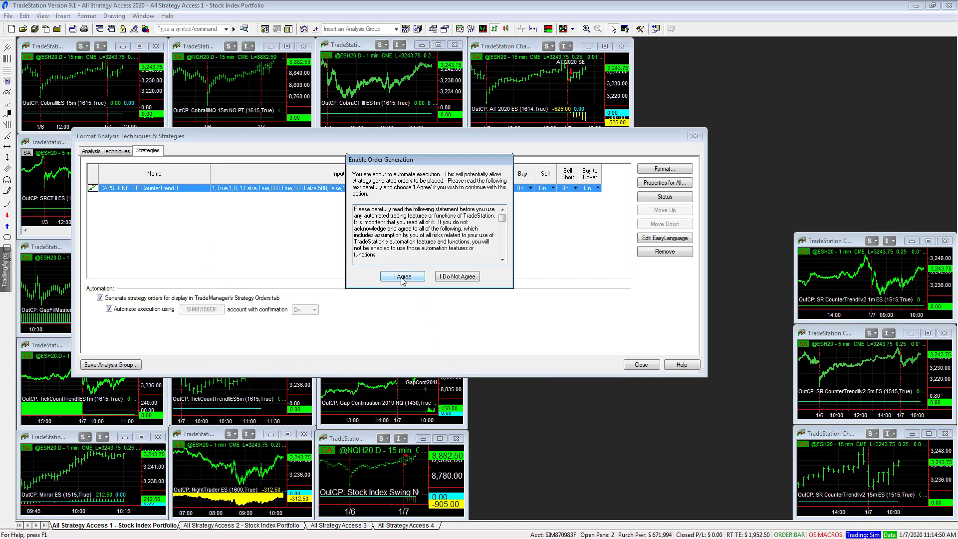
pyautogui.click(404, 276)
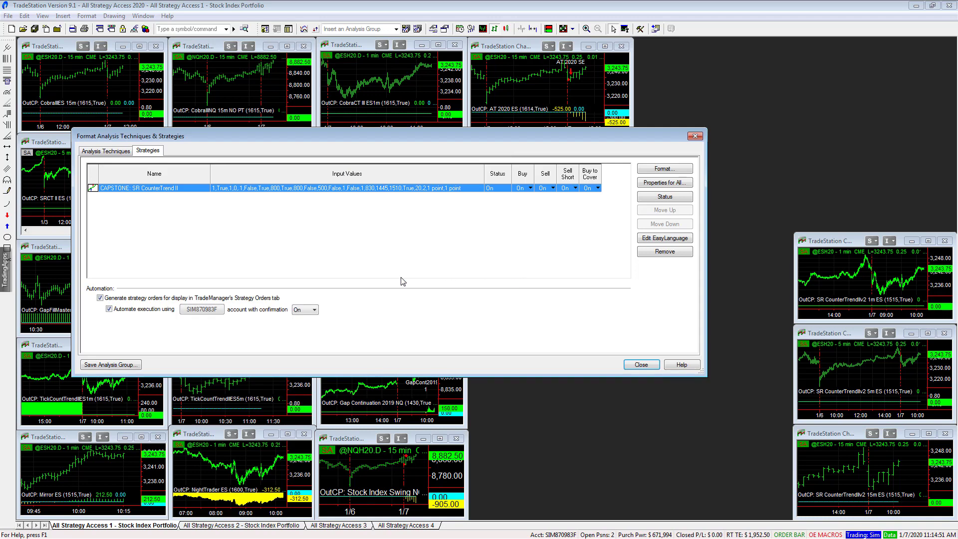
pyautogui.click(313, 310)
pyautogui.click(310, 325)
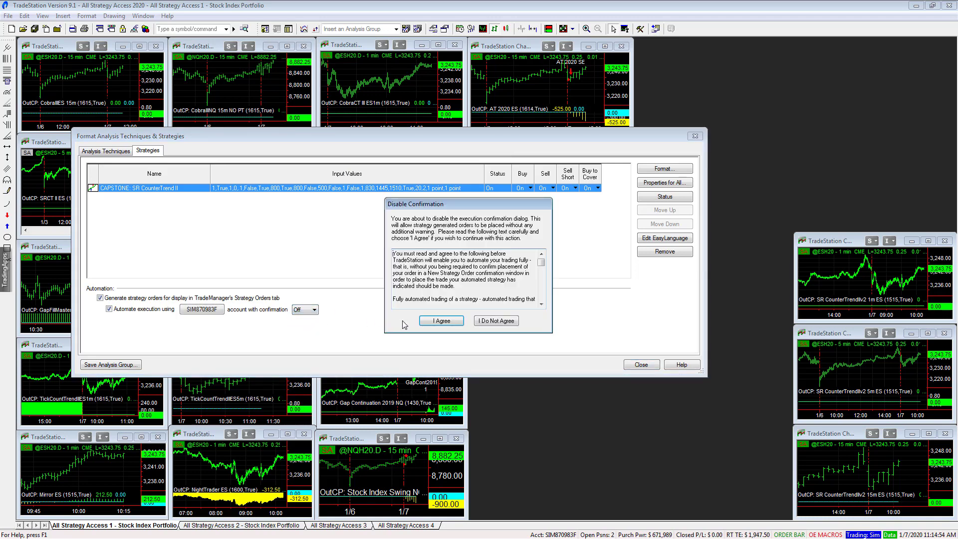
pyautogui.click(436, 324)
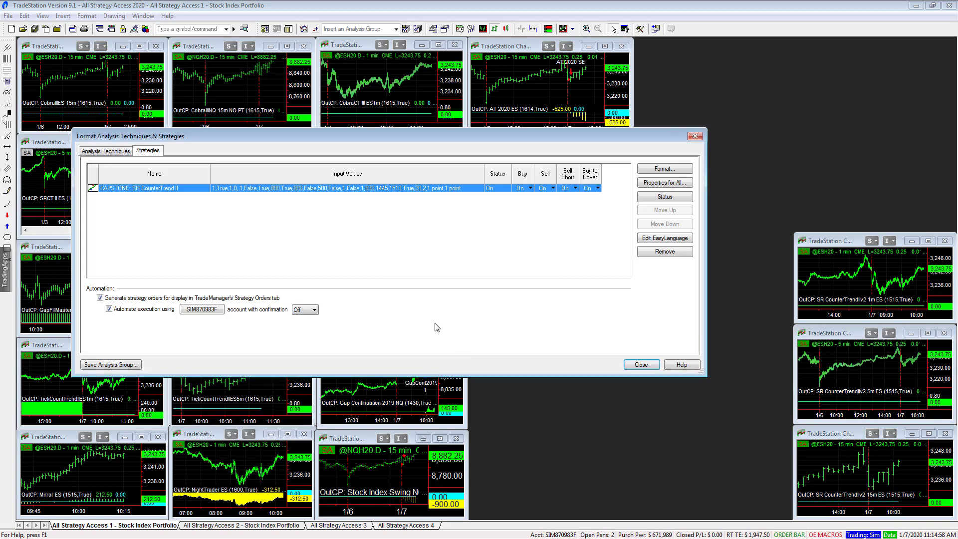
pyautogui.moveTo(288, 134)
pyautogui.mouseDown()
pyautogui.moveTo(345, 187)
pyautogui.moveTo(275, 122)
pyautogui.moveTo(286, 134)
pyautogui.mouseUp()
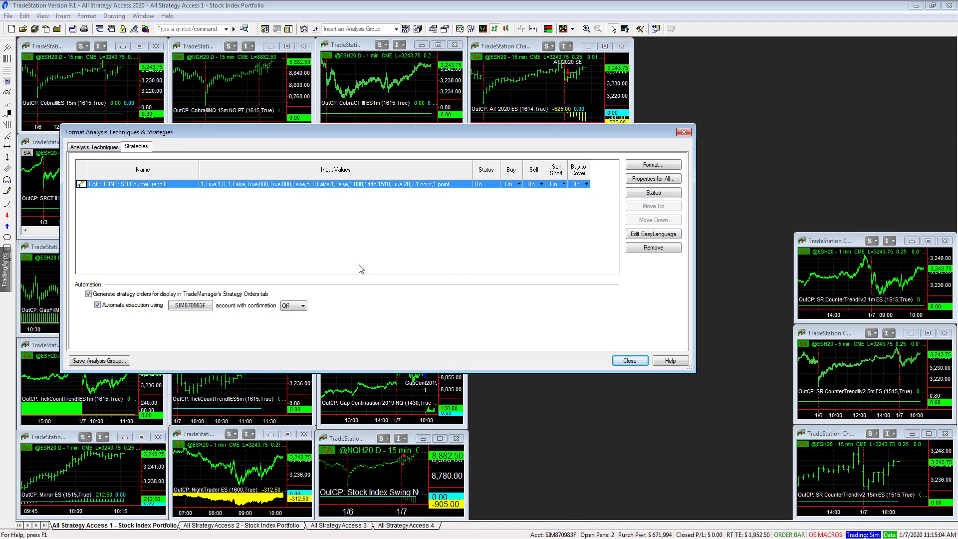
pyautogui.click(644, 179)
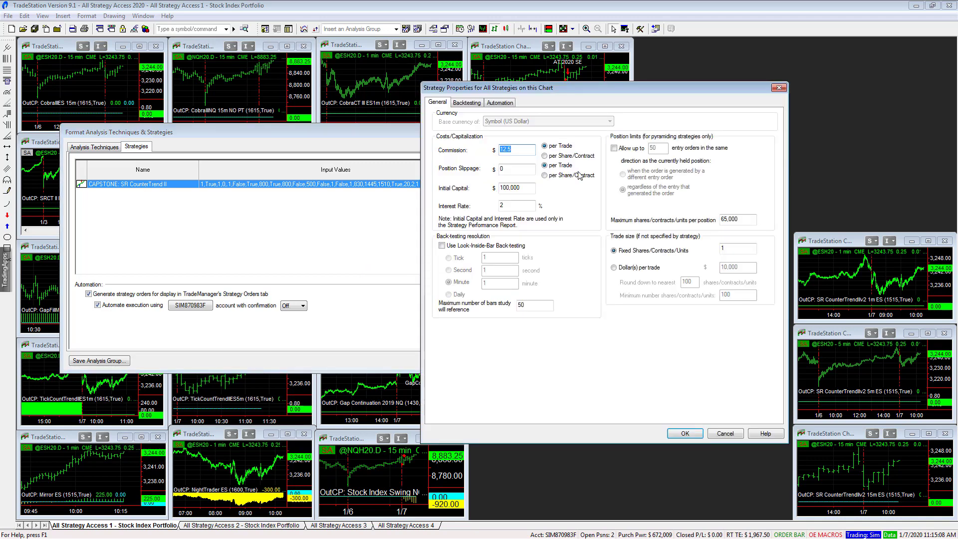
pyautogui.click(496, 103)
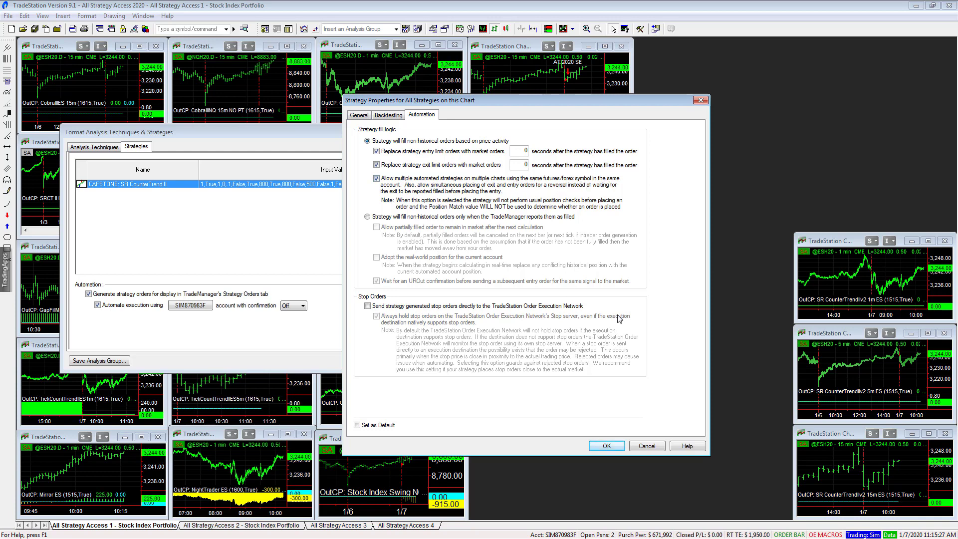
pyautogui.click(420, 152)
pyautogui.click(418, 152)
pyautogui.click(425, 165)
pyautogui.click(425, 165)
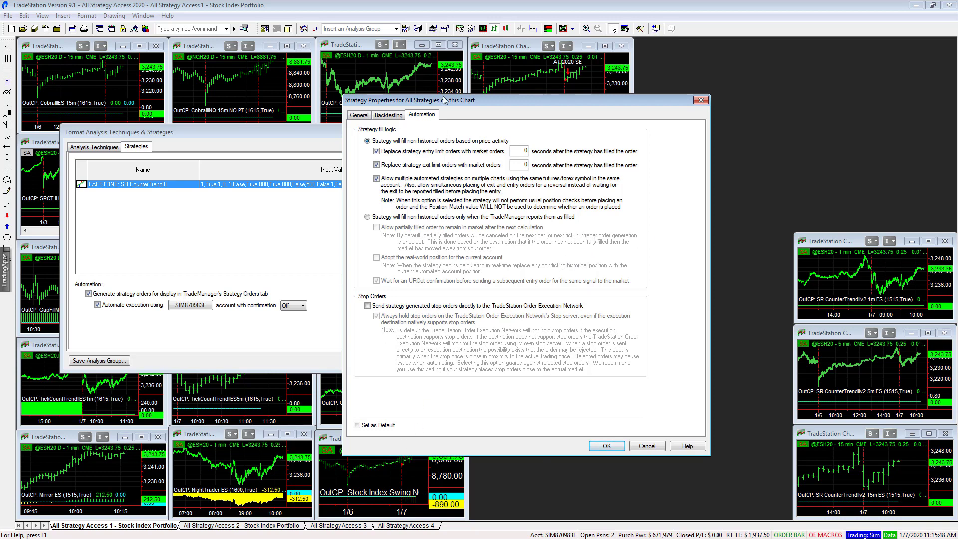
pyautogui.moveTo(441, 101); pyautogui.dragTo(418, 92)
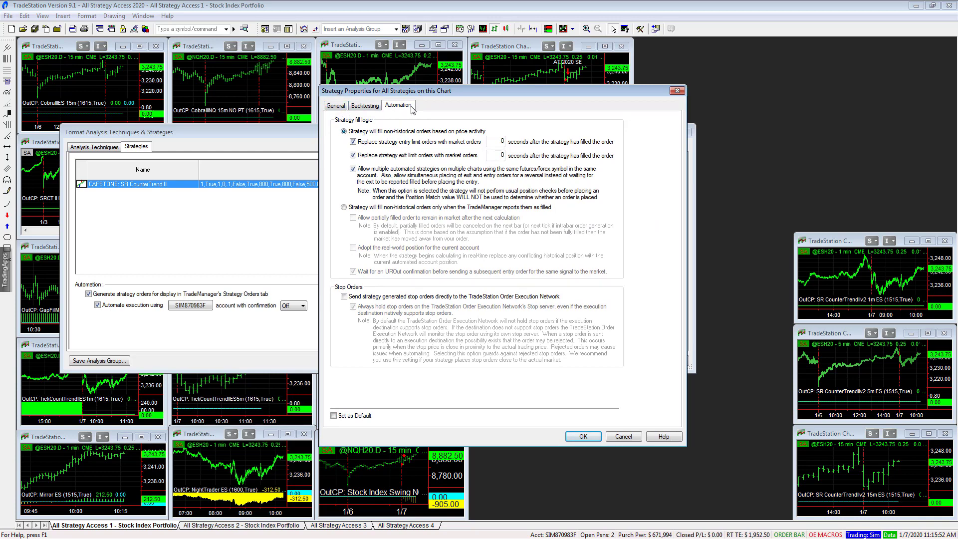
pyautogui.click(346, 104)
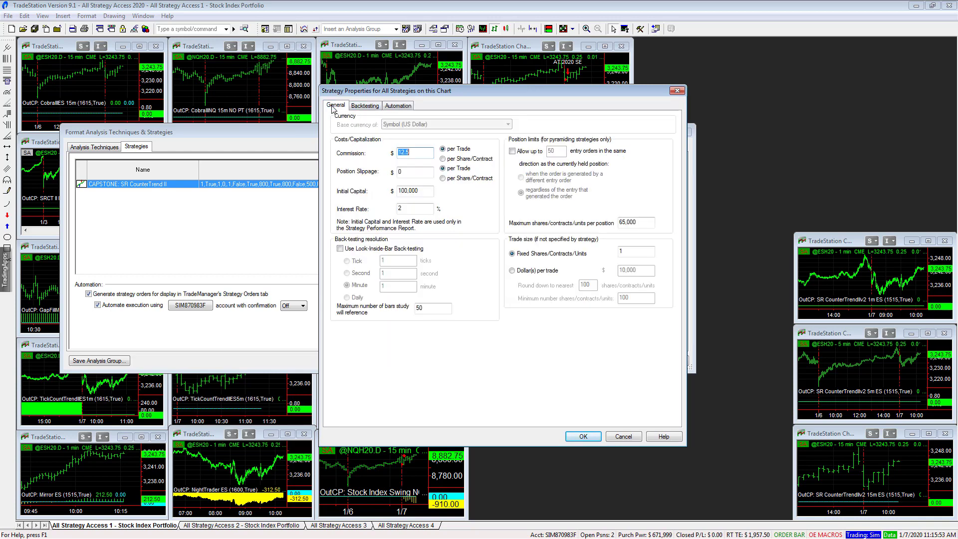
pyautogui.click(583, 437)
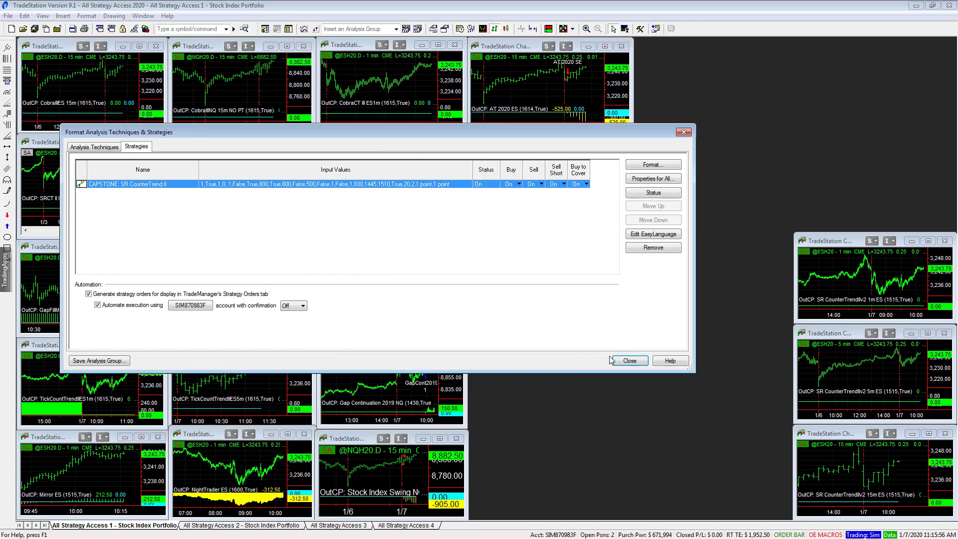
# Close the strategy settings, maximize the SRCT II ES 5-minute chart and zoom in on 12/31–1/7
pyautogui.click(629, 360)
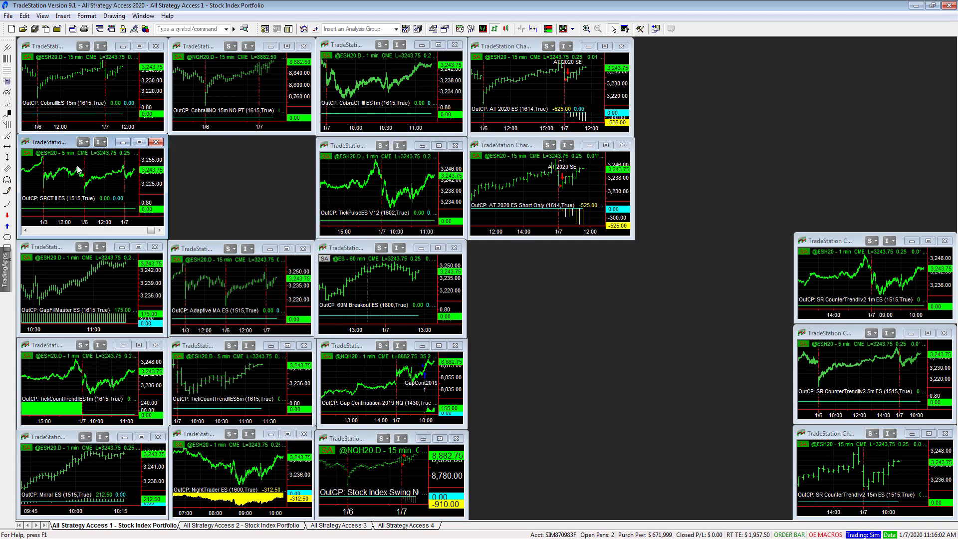
pyautogui.doubleClick(52, 143)
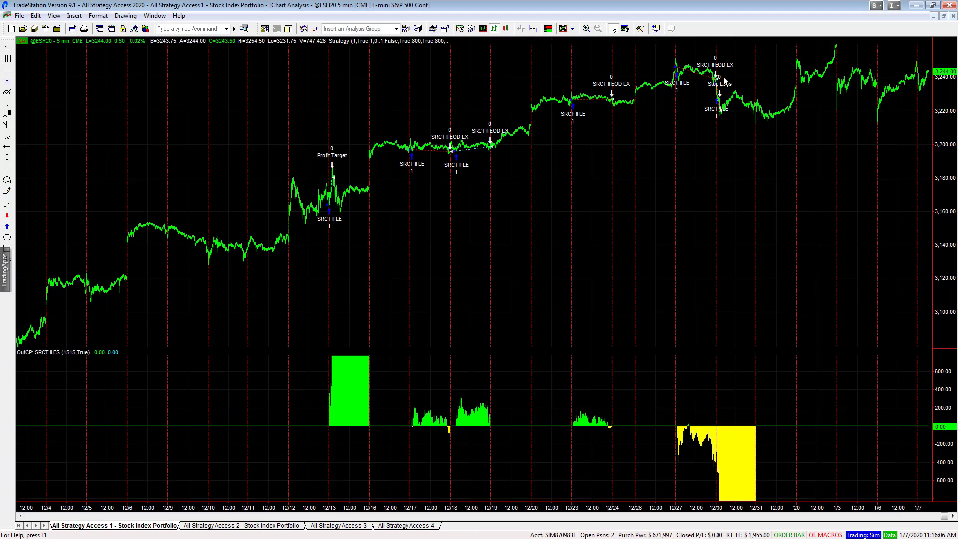
pyautogui.click(535, 29)
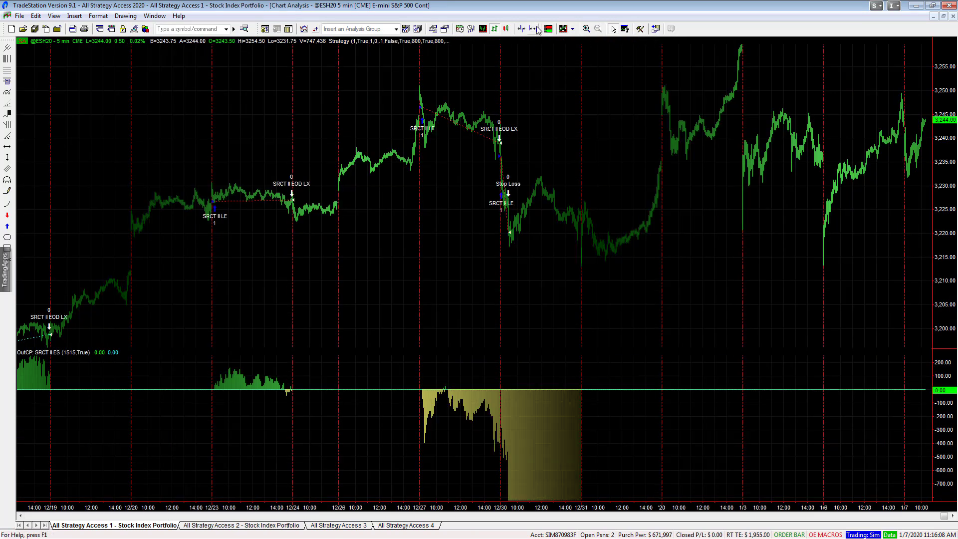
pyautogui.click(535, 28)
pyautogui.click(535, 29)
pyautogui.moveTo(666, 123)
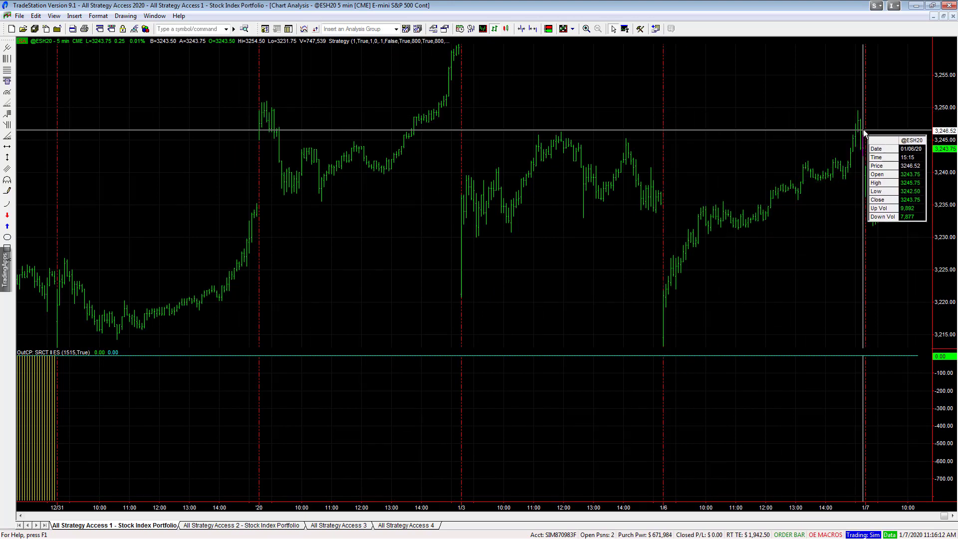
# Review the chart window formatting, then restore the tiled chart layout and select the Mirror ES chart
pyautogui.rightClick(297, 69)
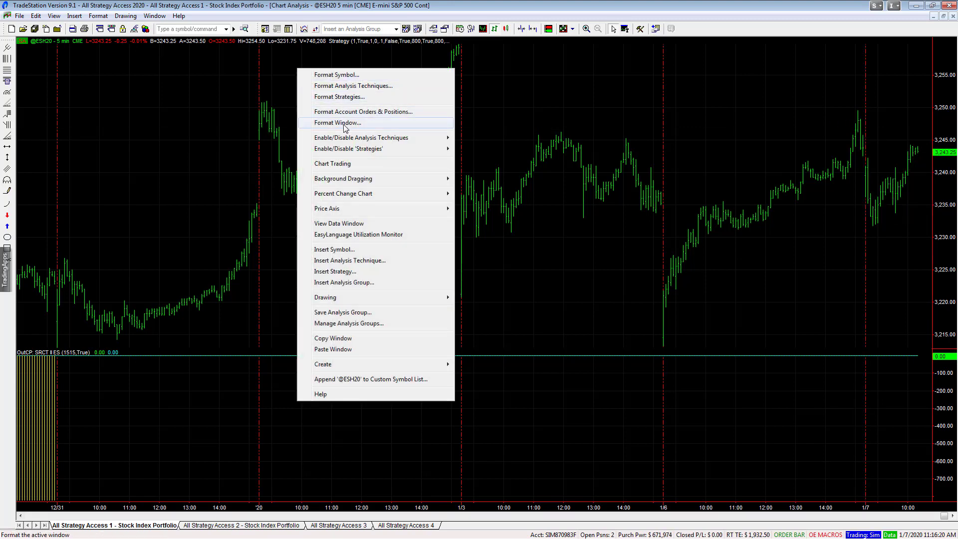
pyautogui.click(345, 125)
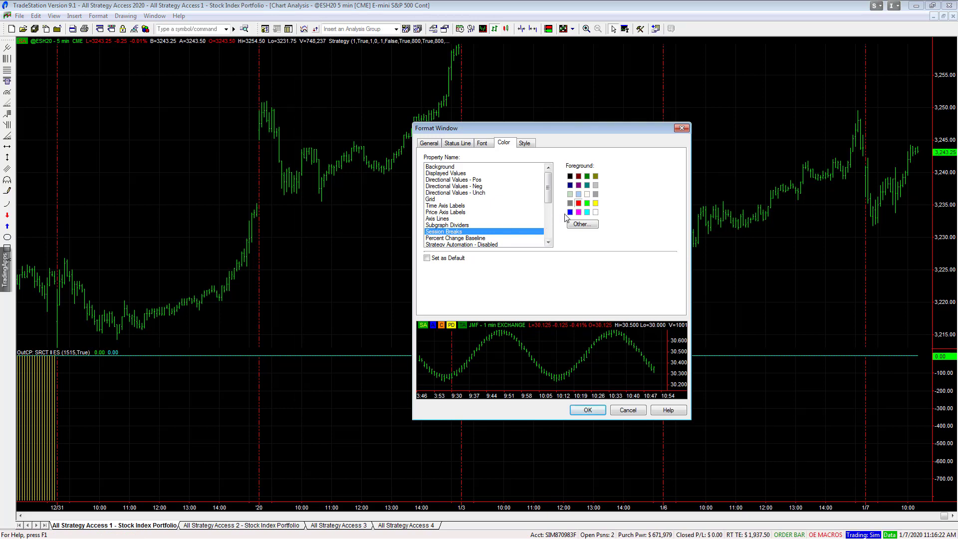
pyautogui.click(588, 410)
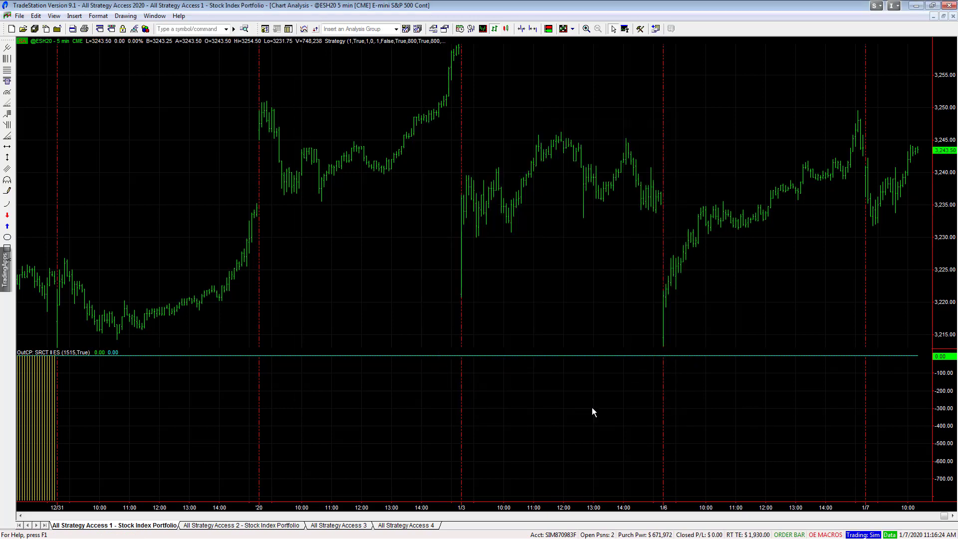
pyautogui.click(944, 17)
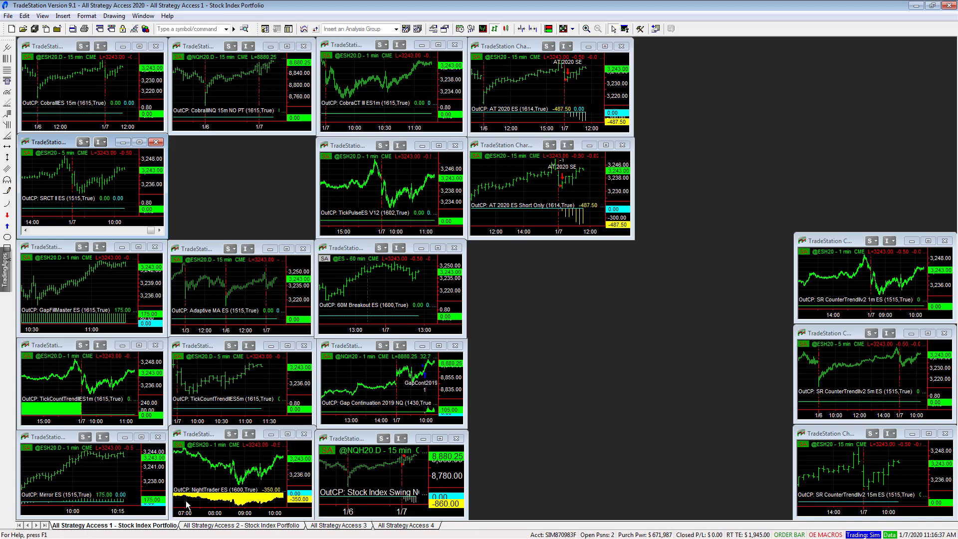
pyautogui.click(50, 437)
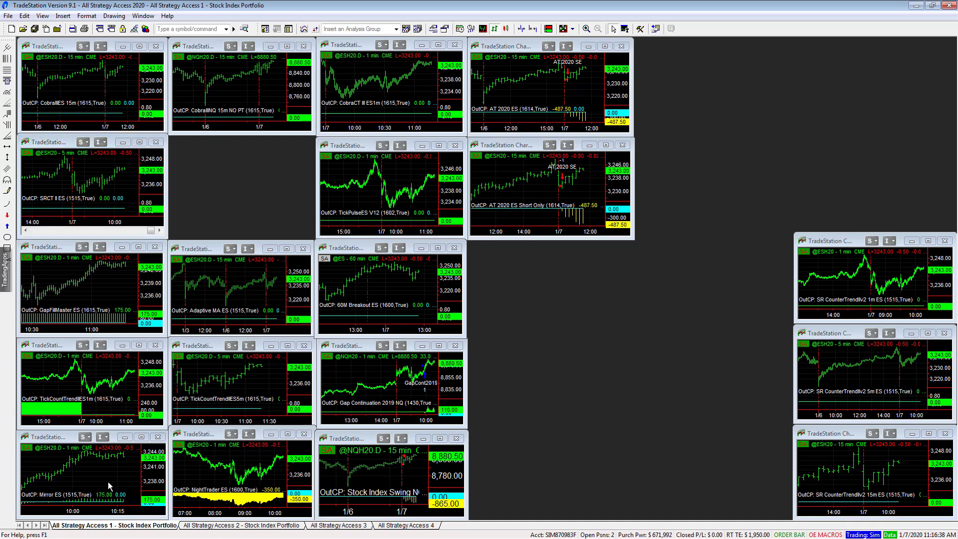
# Maximize the Mirror ES 1-minute chart and inspect the data of the 08:31 Mirror LE entry bar
pyautogui.doubleClick(49, 438)
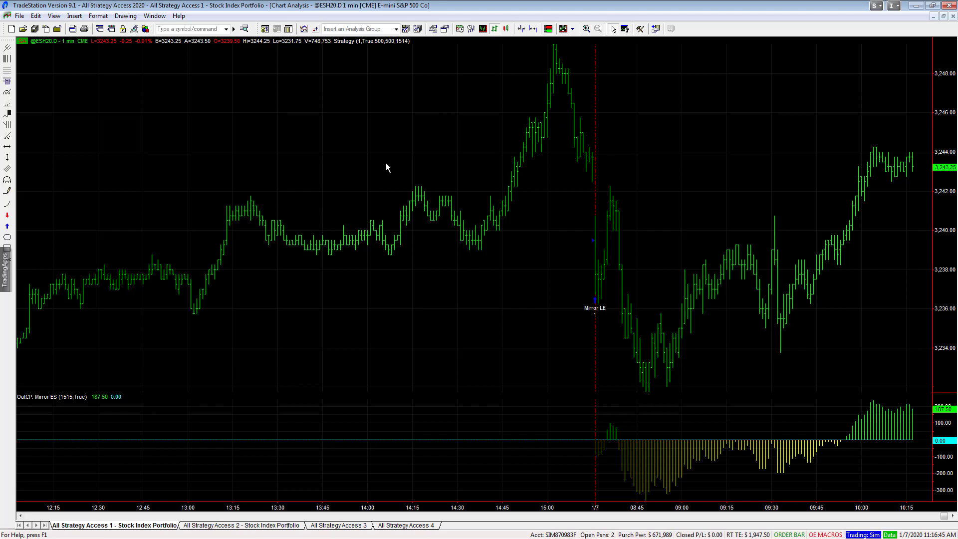
pyautogui.click(598, 297)
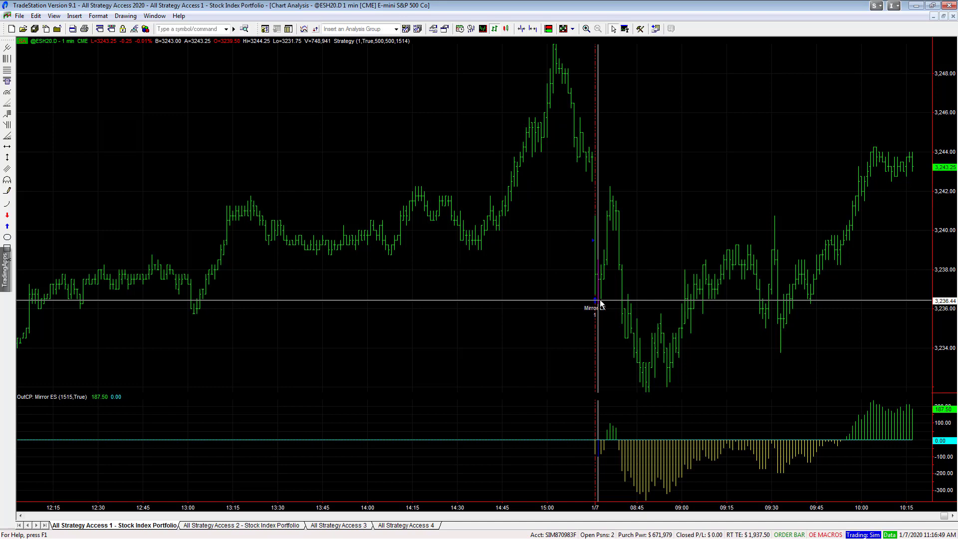
pyautogui.moveTo(604, 189); pyautogui.dragTo(596, 170)
pyautogui.moveTo(646, 316); pyautogui.dragTo(625, 374)
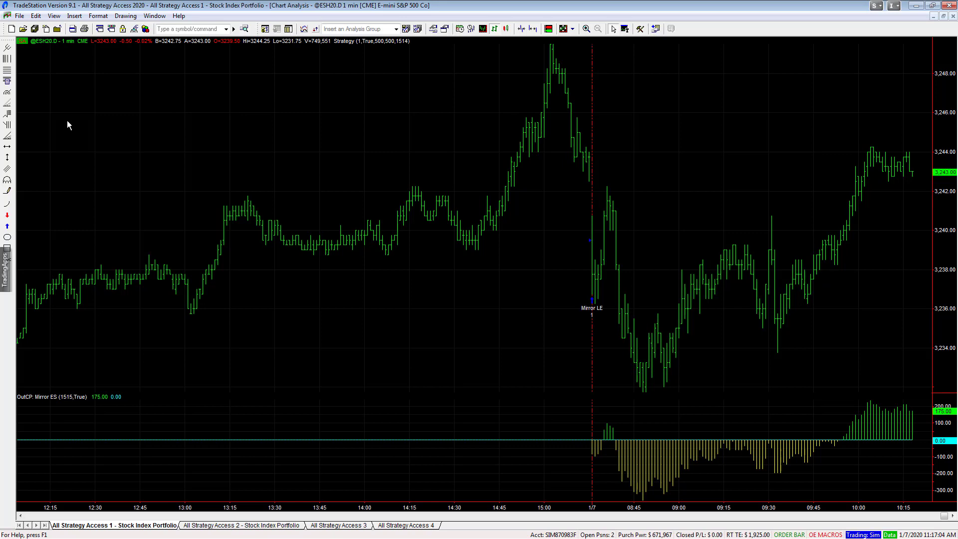
# Disable automation for the Mirror strategy and cancel its pending sell order
pyautogui.click(23, 42)
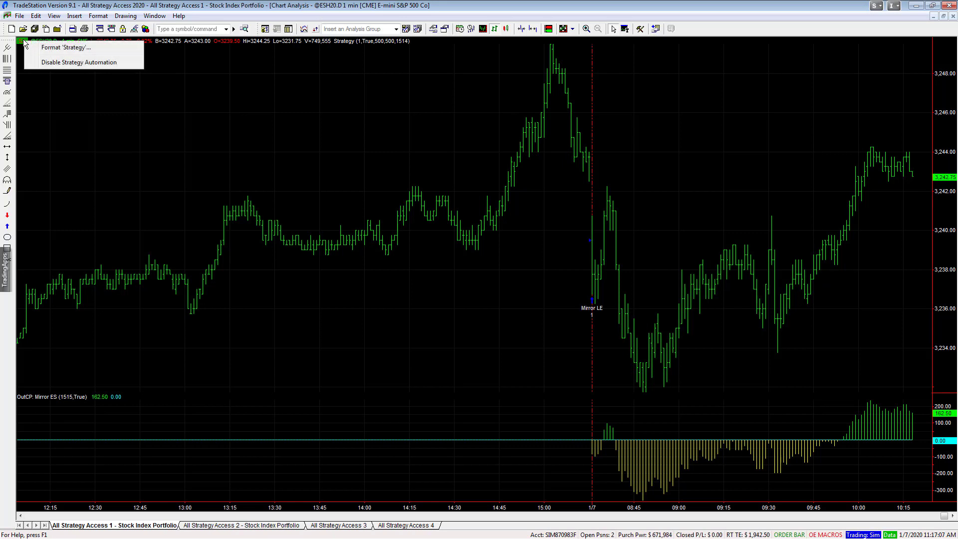
pyautogui.click(55, 62)
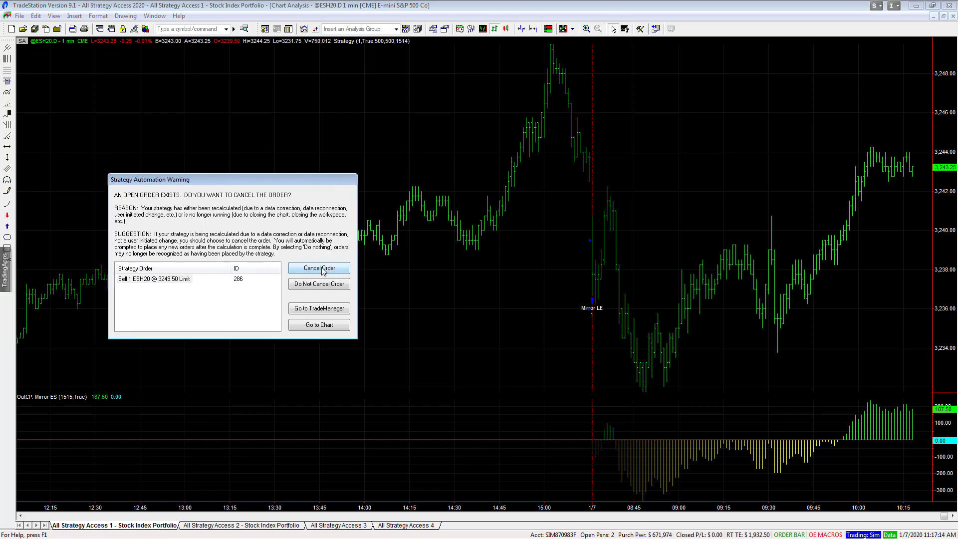
pyautogui.click(322, 268)
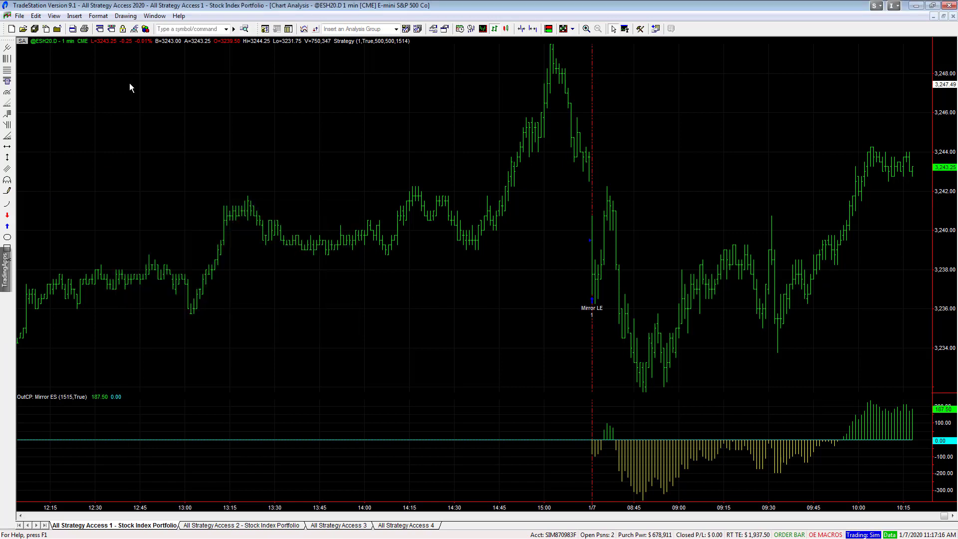
# Re-enable automated execution for CAPSTONE: Mirror, accepting the agreement, with order confirmation Off
pyautogui.rightClick(22, 40)
pyautogui.click(41, 48)
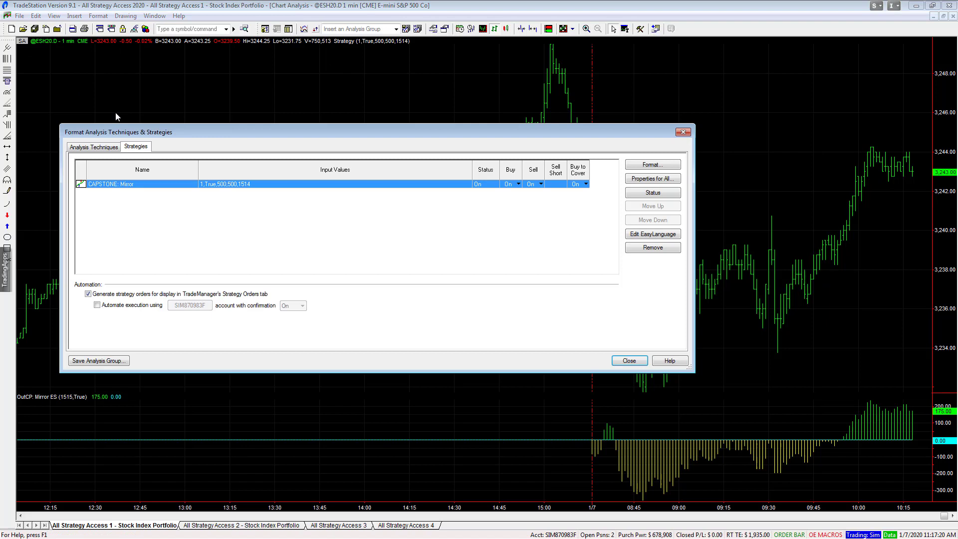
pyautogui.click(97, 304)
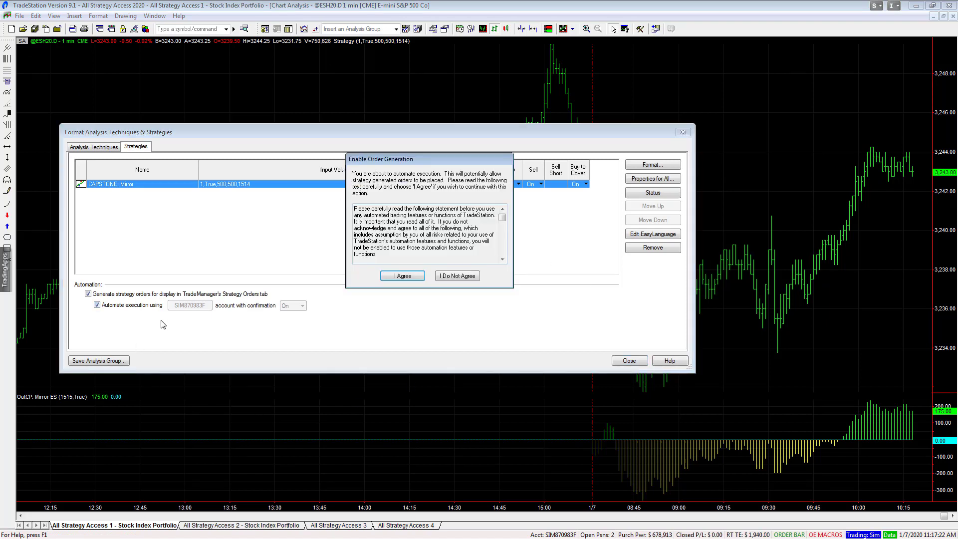
pyautogui.click(399, 280)
pyautogui.click(299, 305)
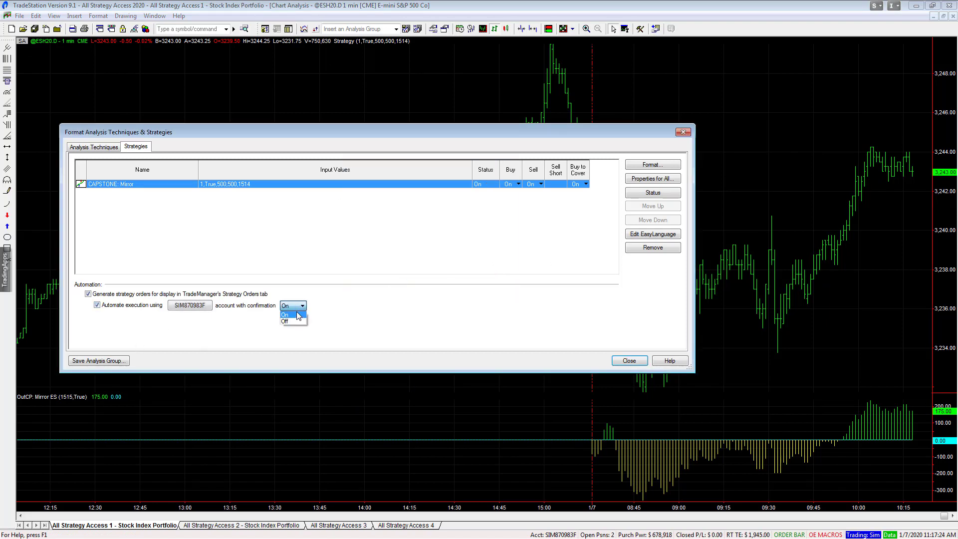
pyautogui.click(296, 323)
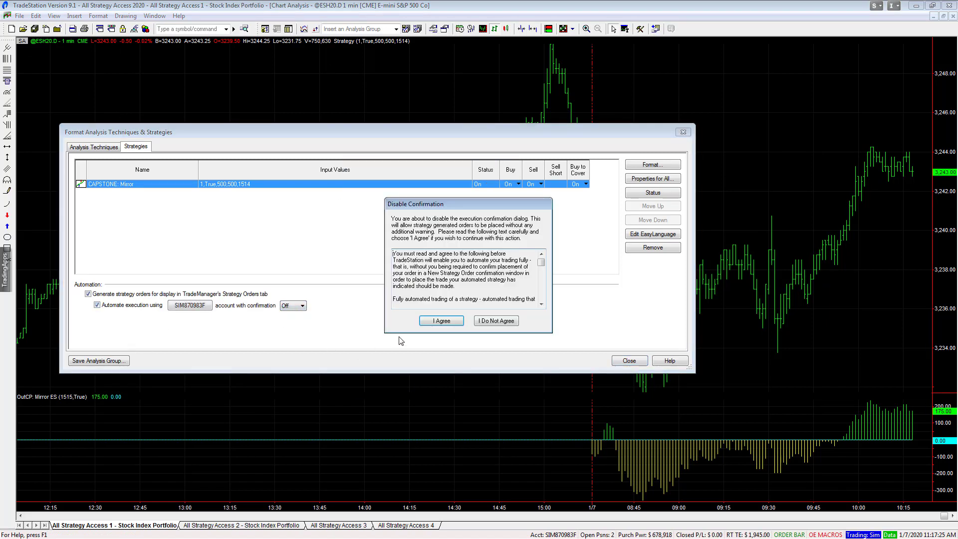
pyautogui.click(434, 320)
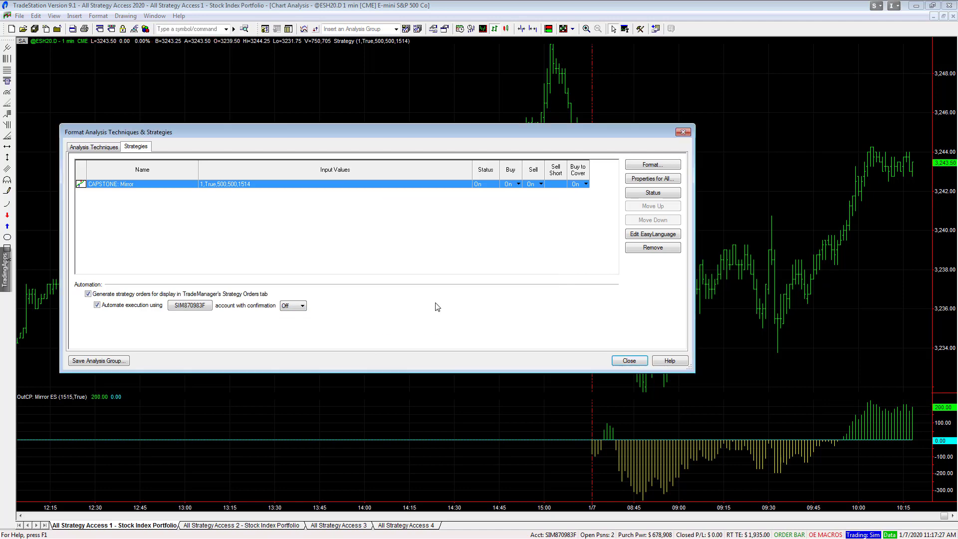
# Check the automation settings under Properties for All and confirm them with OK
pyautogui.click(645, 178)
pyautogui.click(398, 105)
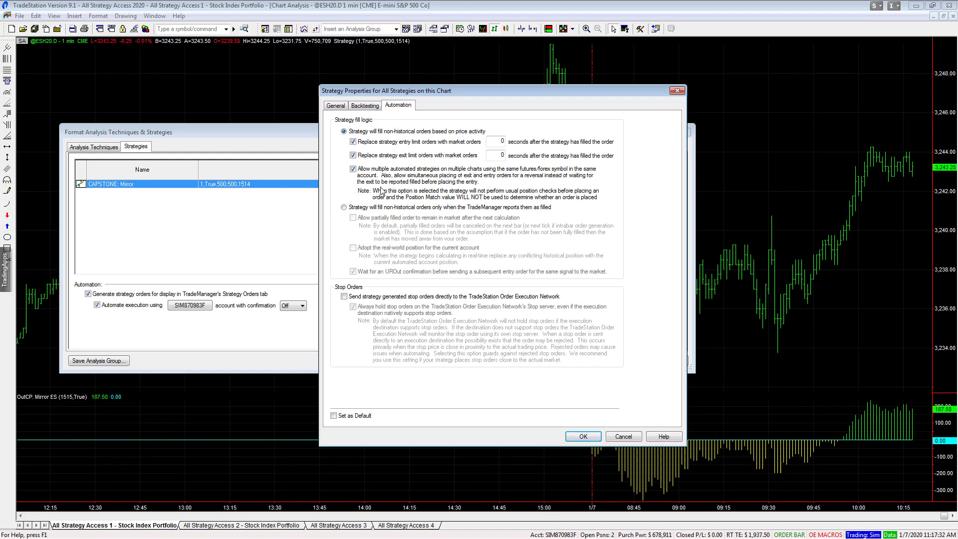
pyautogui.click(581, 438)
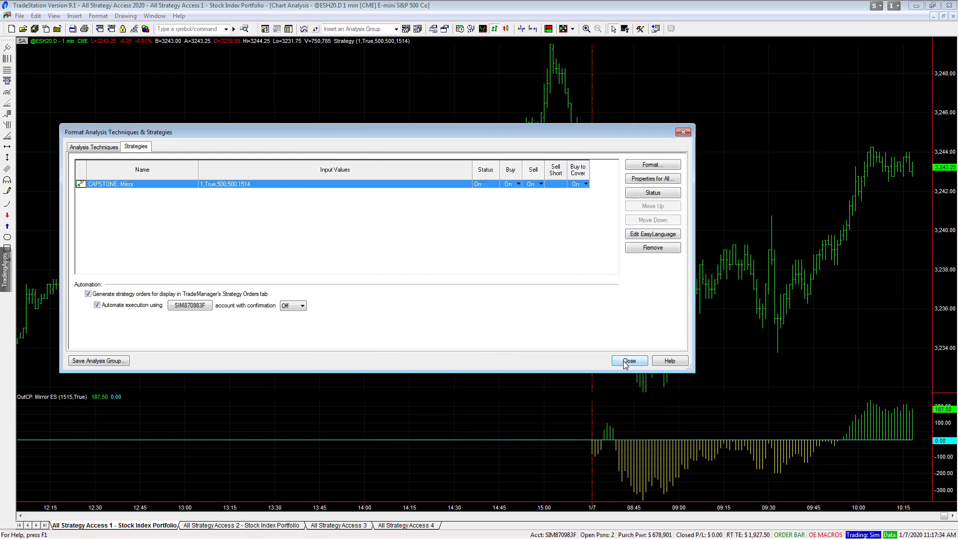
# Close the strategy settings and let the Mirror strategy exit its historical position
pyautogui.click(629, 360)
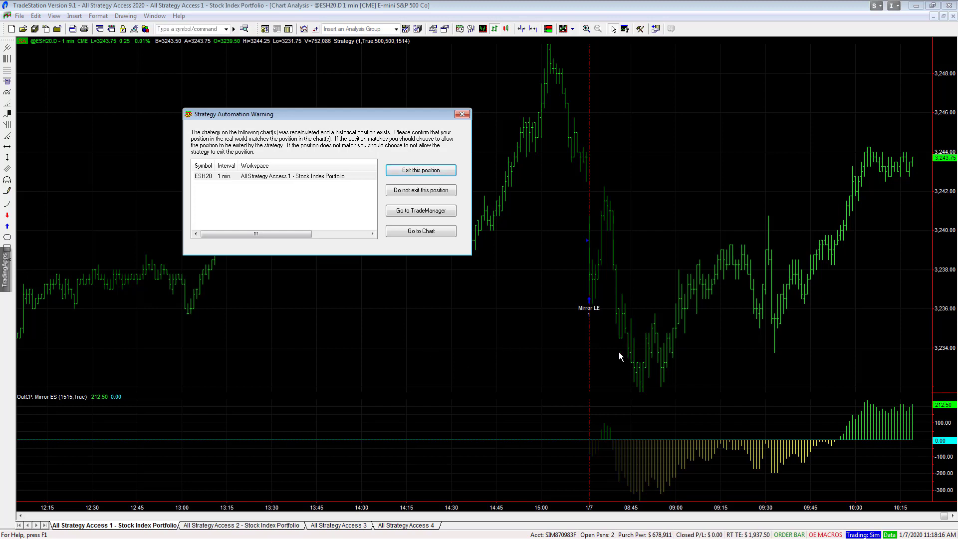
pyautogui.click(420, 173)
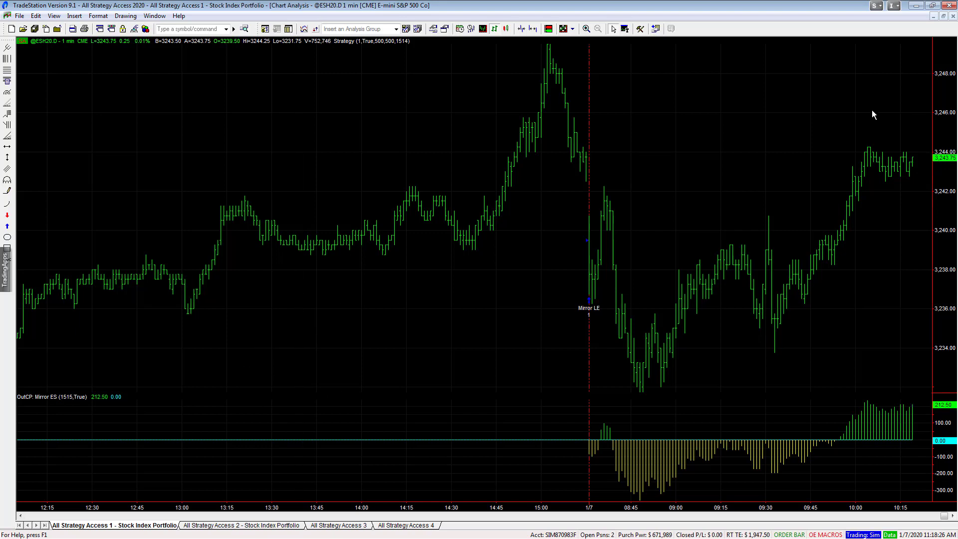
pyautogui.moveTo(589, 144)
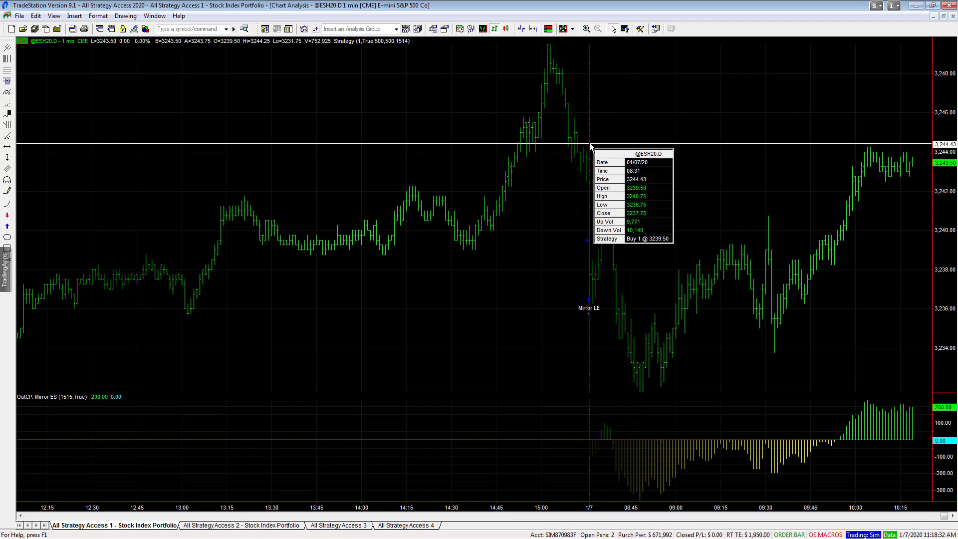
pyautogui.click(54, 15)
pyautogui.click(74, 28)
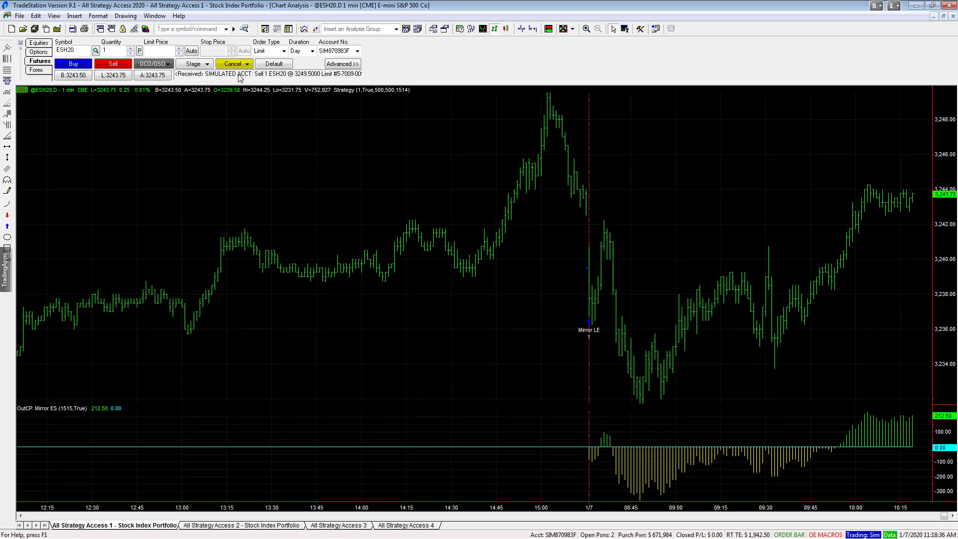
pyautogui.click(248, 64)
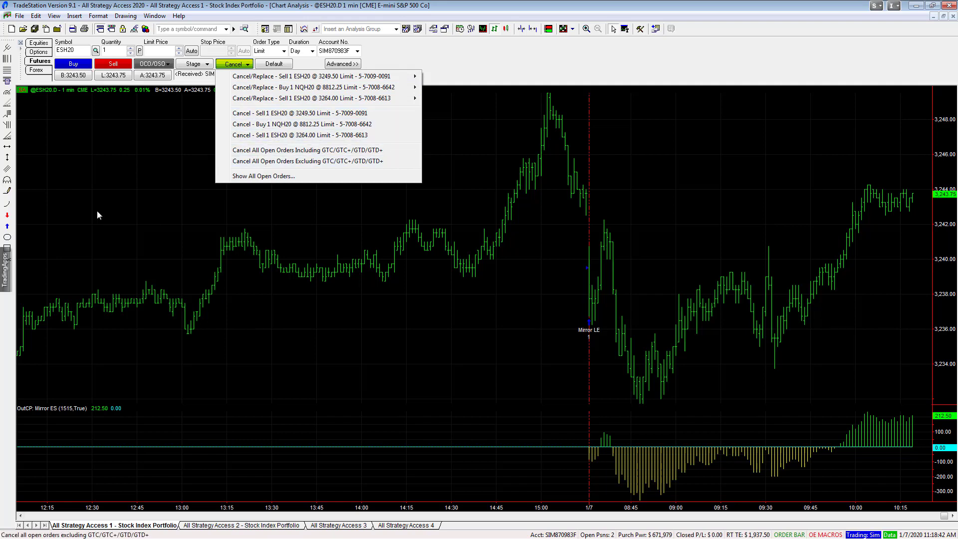
pyautogui.click(348, 315)
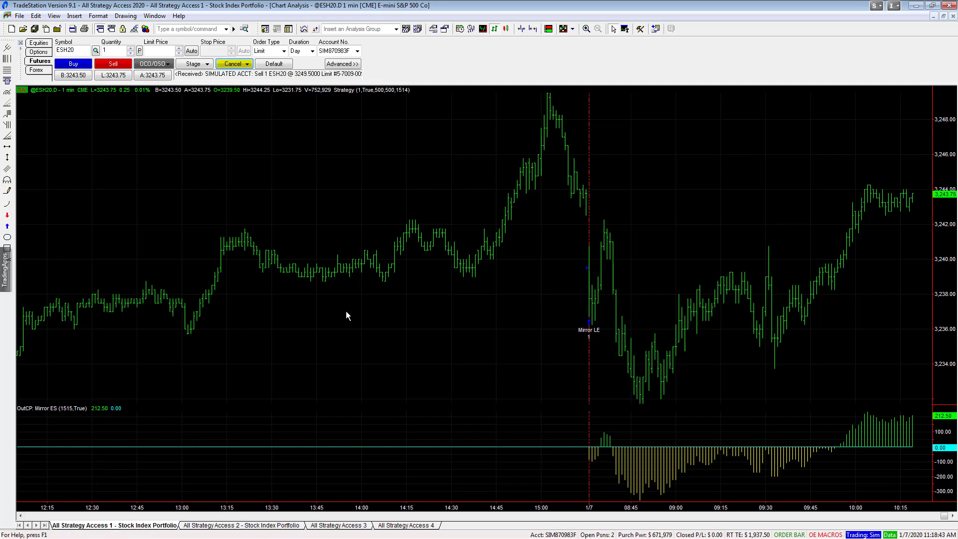
pyautogui.click(21, 44)
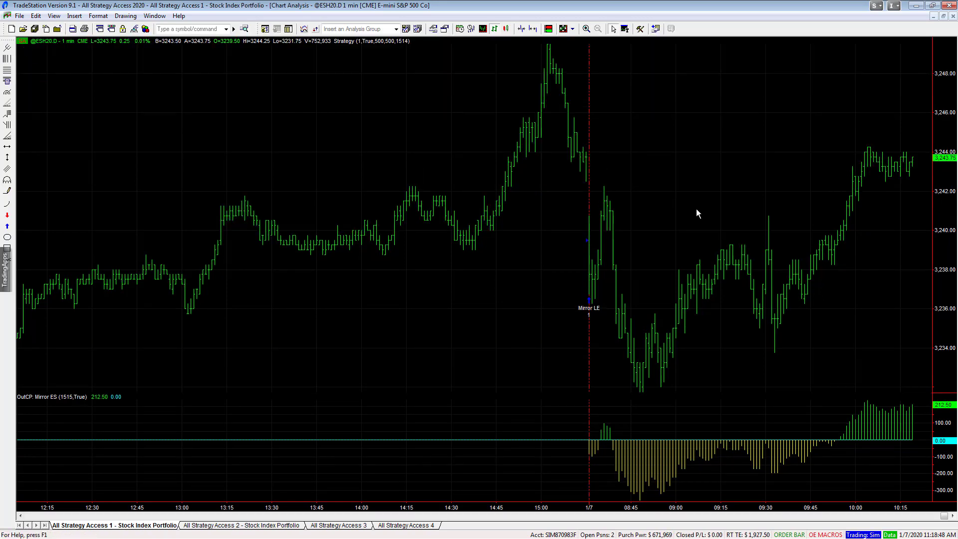
# Restore the Mirror ES chart into the tiled grid and select the GapFillMaster ES chart
pyautogui.click(943, 18)
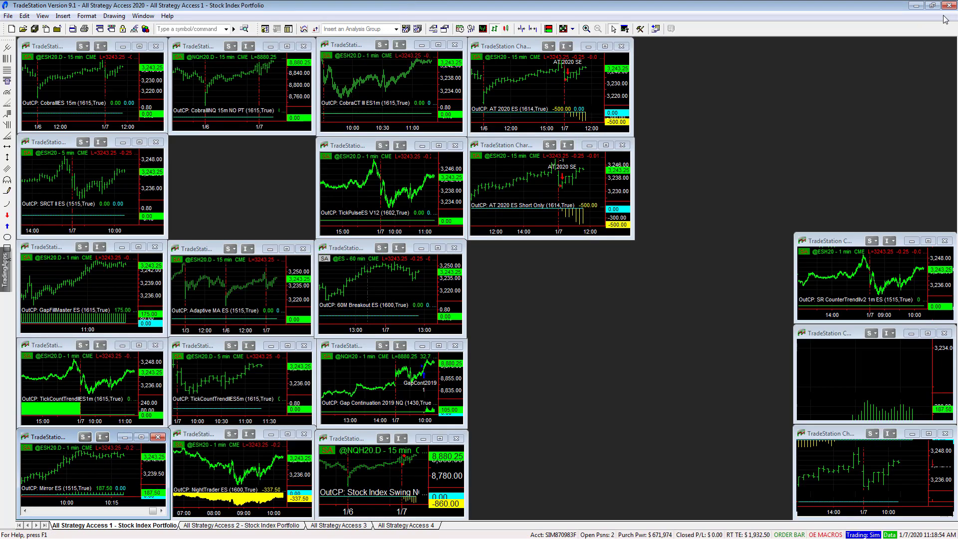
pyautogui.click(114, 294)
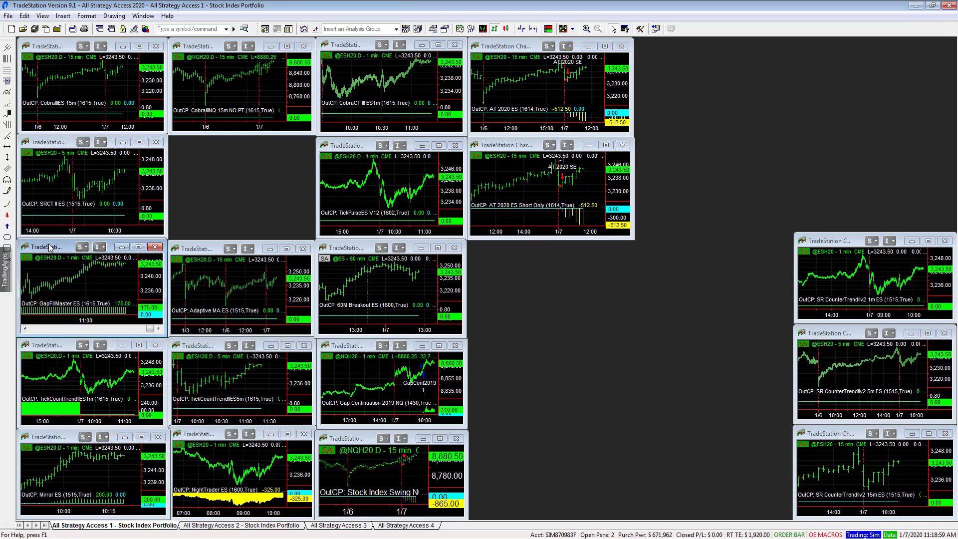